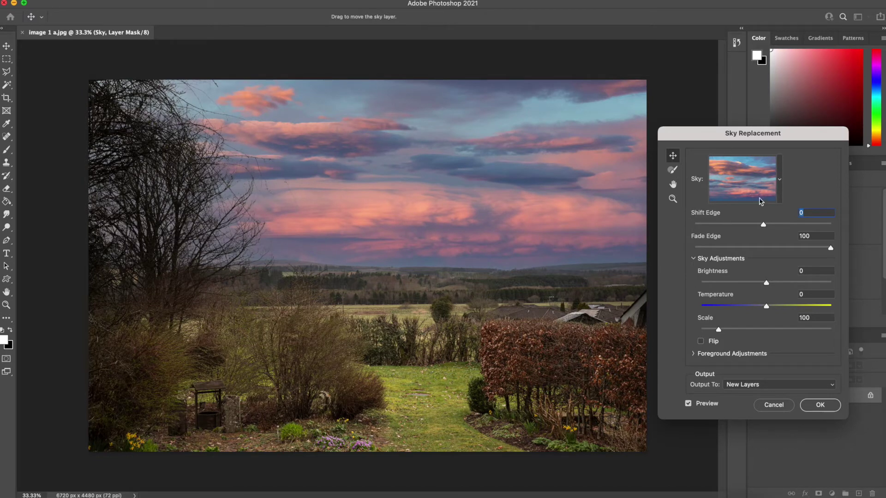
# - Refine the edge of the replacement sunset sky with Shift Edge -45 and Fade Edge 57
pyautogui.click(728, 225)
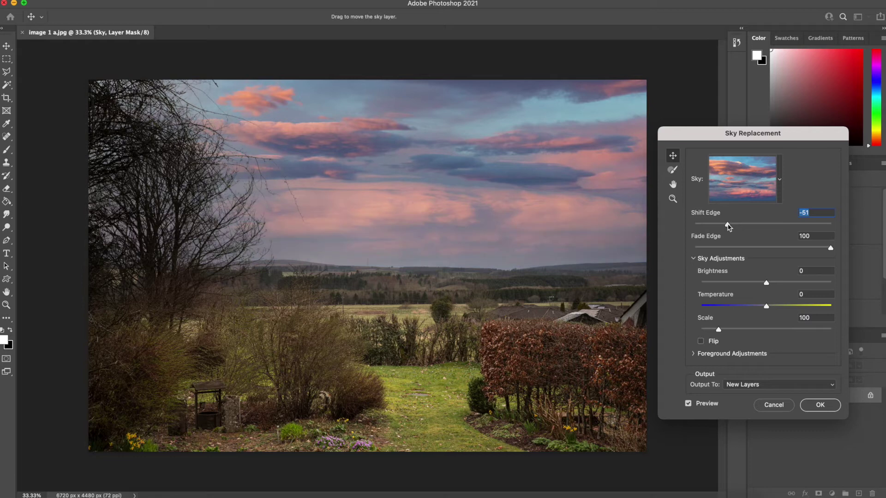
pyautogui.moveTo(728, 226)
pyautogui.mouseDown()
pyautogui.moveTo(706, 227)
pyautogui.moveTo(822, 235)
pyautogui.moveTo(805, 227)
pyautogui.moveTo(728, 236)
pyautogui.mouseUp()
pyautogui.moveTo(727, 224); pyautogui.dragTo(733, 227)
pyautogui.moveTo(796, 249); pyautogui.dragTo(774, 255)
pyautogui.click(708, 247)
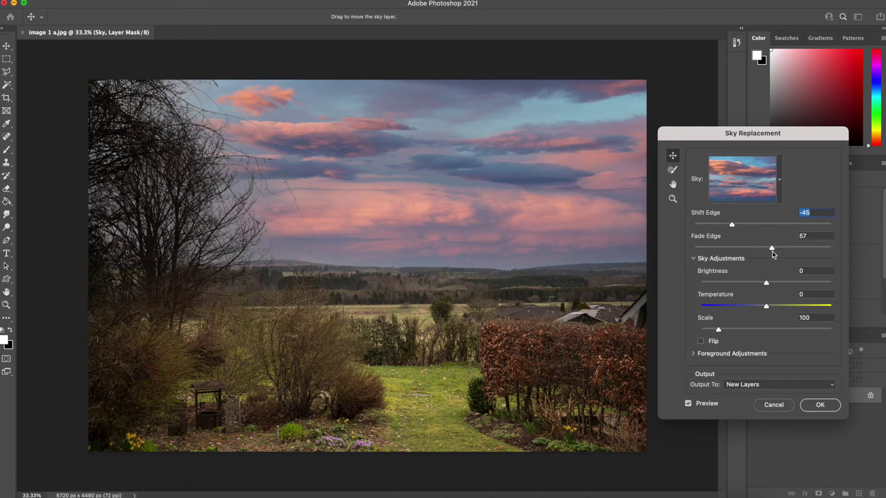
# - Adjust the replacement sky to Brightness 8, Temperature 6 and Scale 260
pyautogui.moveTo(767, 283); pyautogui.dragTo(806, 310)
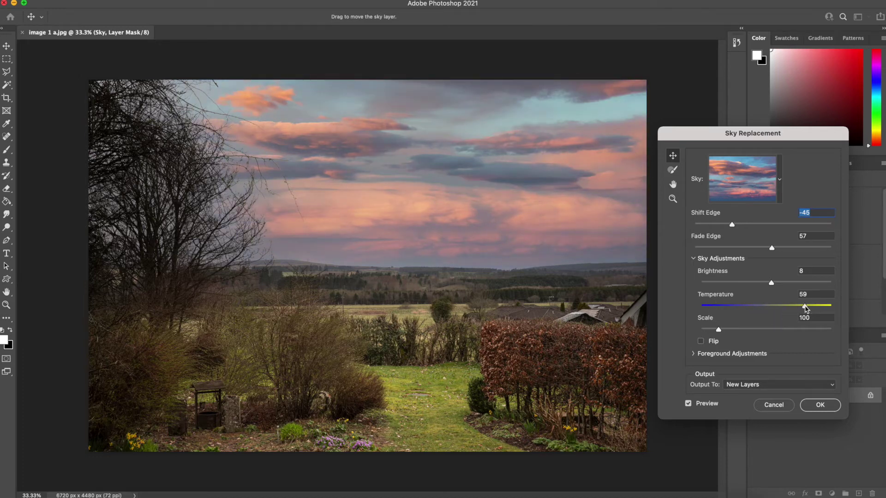
pyautogui.click(771, 308)
pyautogui.moveTo(720, 330); pyautogui.dragTo(708, 332)
pyautogui.click(708, 331)
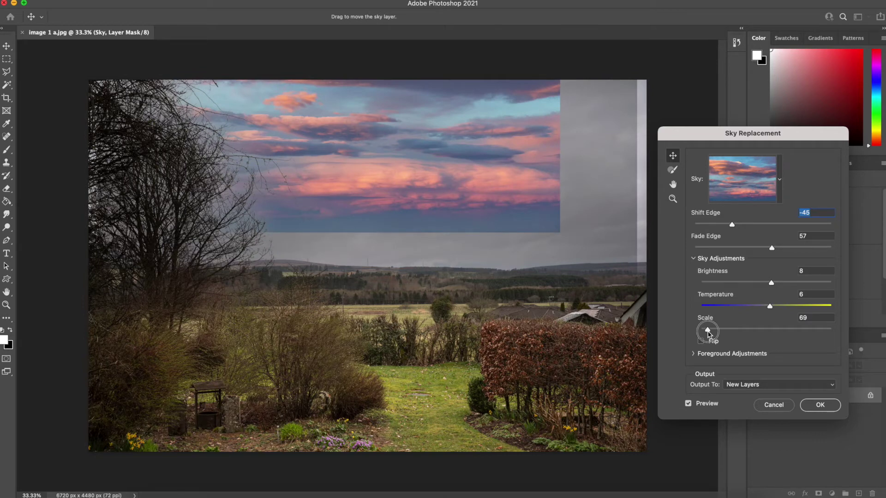
pyautogui.moveTo(709, 331); pyautogui.dragTo(817, 332)
pyautogui.moveTo(817, 331); pyautogui.dragTo(797, 333)
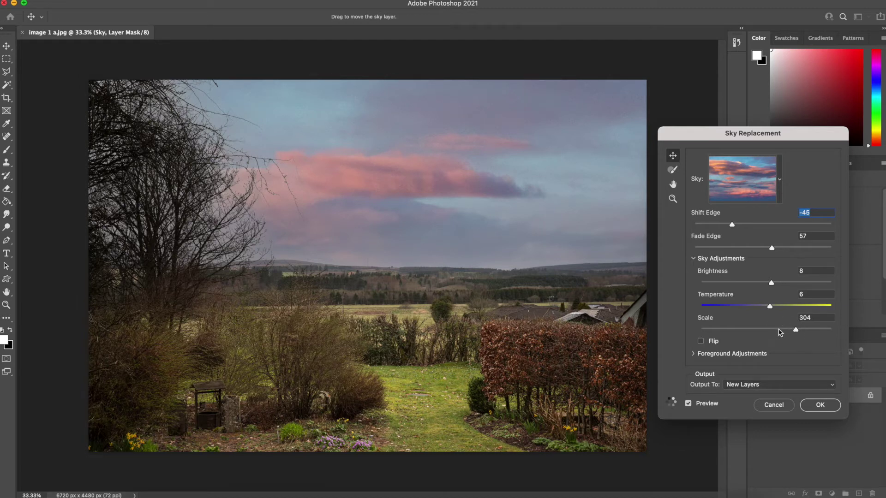
pyautogui.click(779, 330)
pyautogui.moveTo(780, 330); pyautogui.dragTo(757, 330)
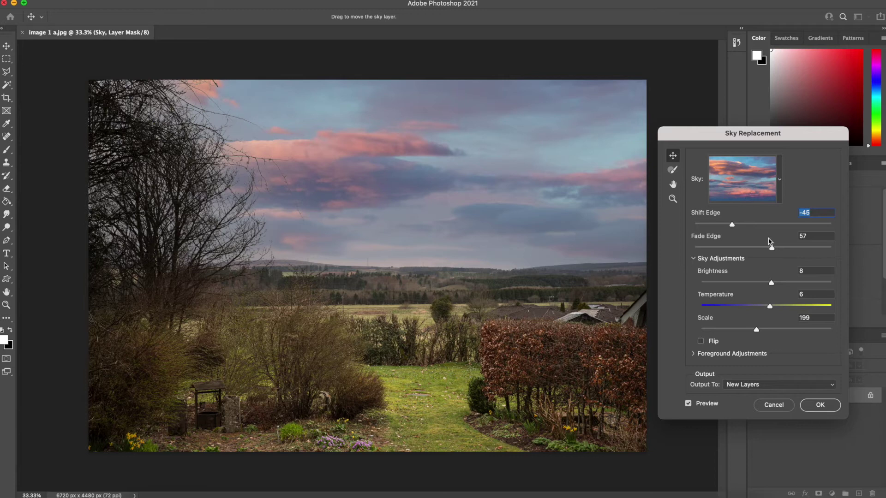
pyautogui.click(762, 331)
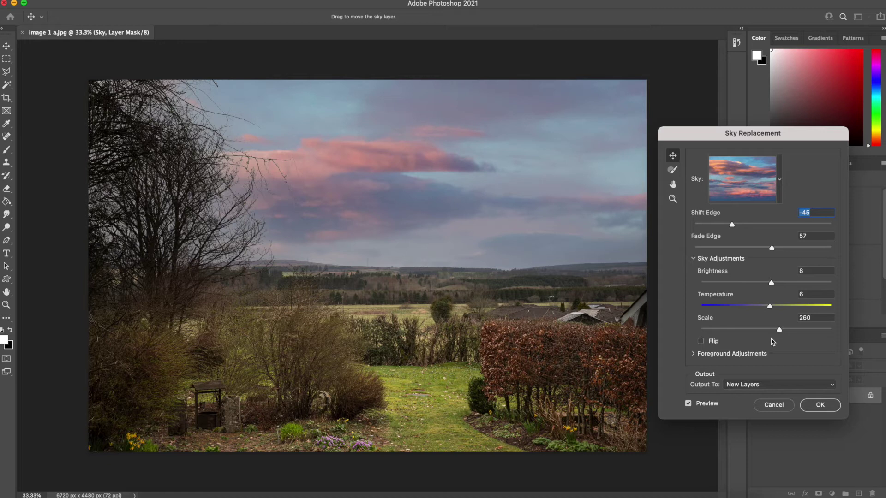
# - Flip the replacement sky horizontally and apply the sky replacement with output to new layers
pyautogui.click(701, 342)
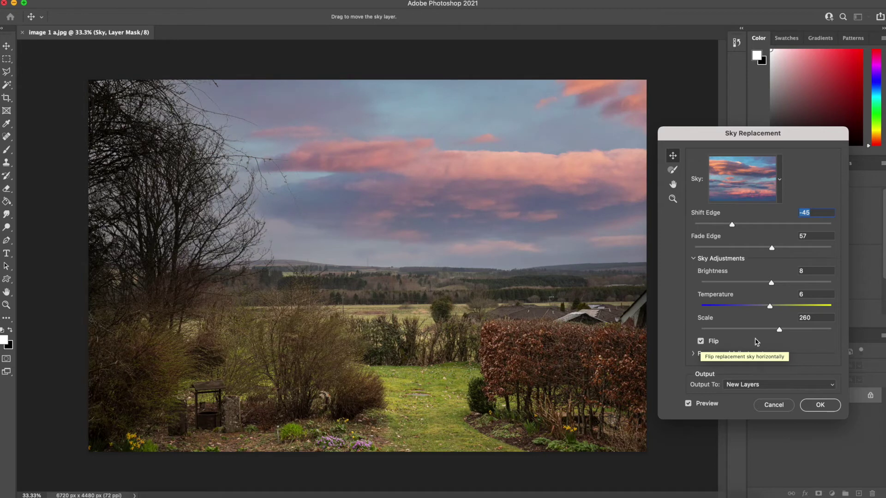
pyautogui.click(819, 406)
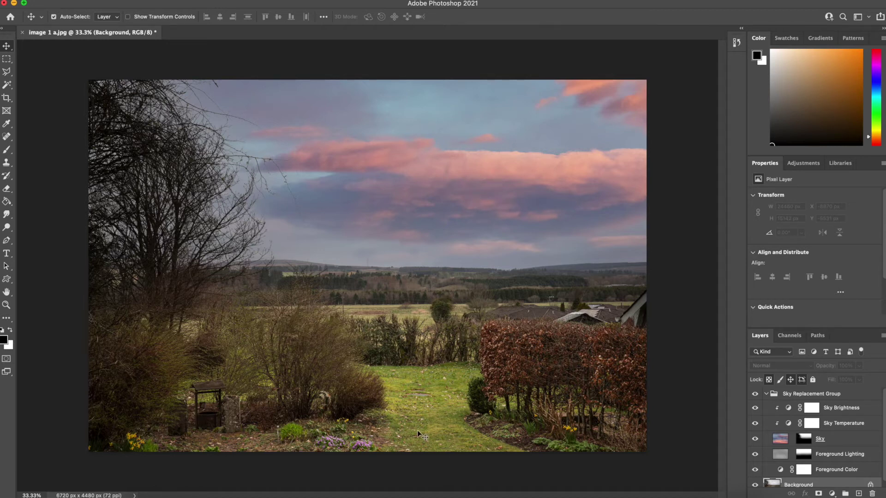
# - Close image 1 a.jpg without saving and open Image 2 a.jpg from the Sample Photos folder
pyautogui.click(23, 33)
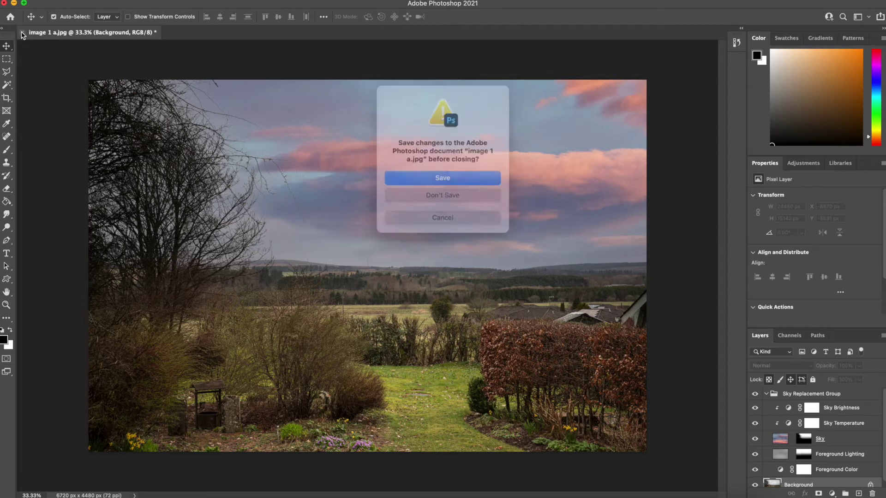
pyautogui.click(444, 194)
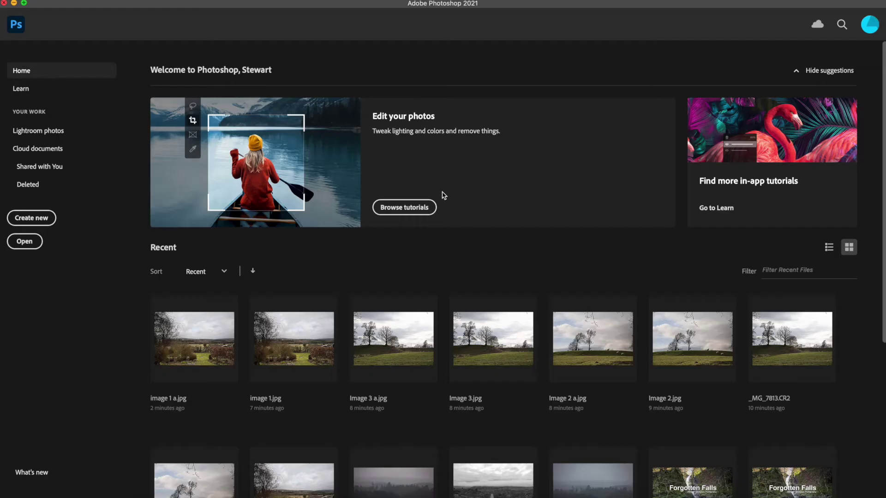
pyautogui.click(25, 241)
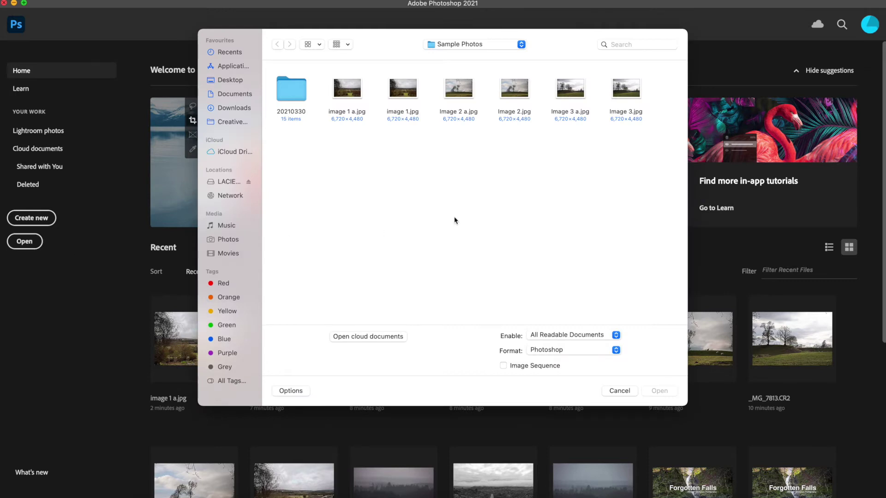
pyautogui.click(476, 113)
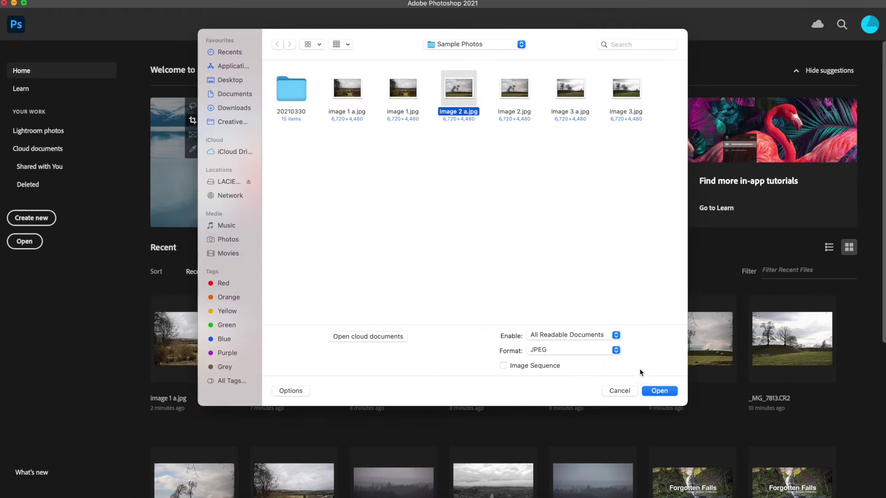
pyautogui.click(653, 391)
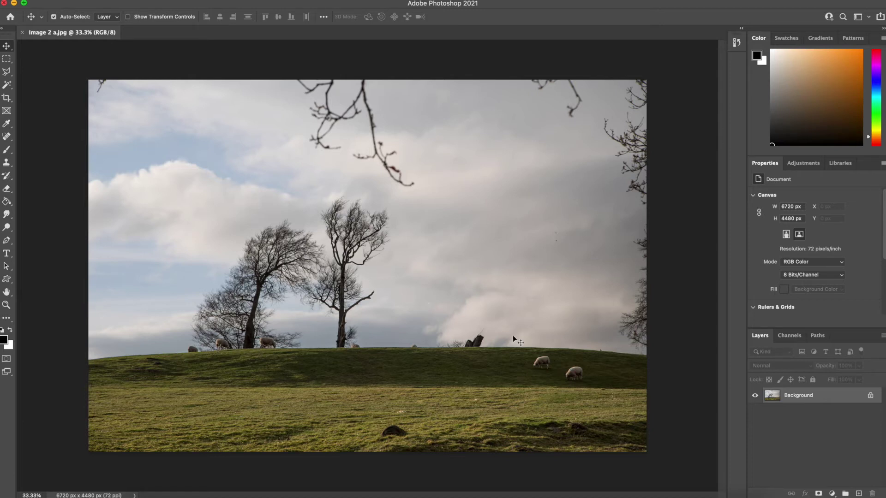
# - Start Sky Replacement on the hill photo and set the sunset sky's Shift Edge to -53 and Brightness to 7
pyautogui.click(103, 1)
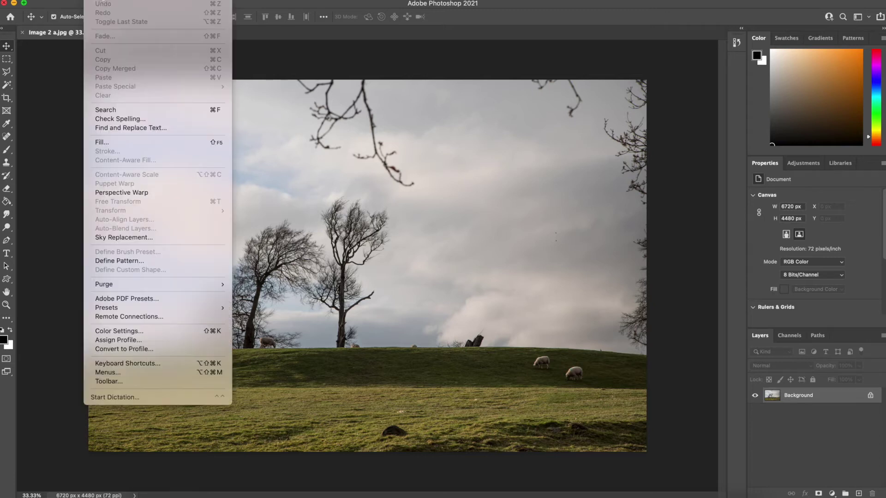
pyautogui.click(118, 238)
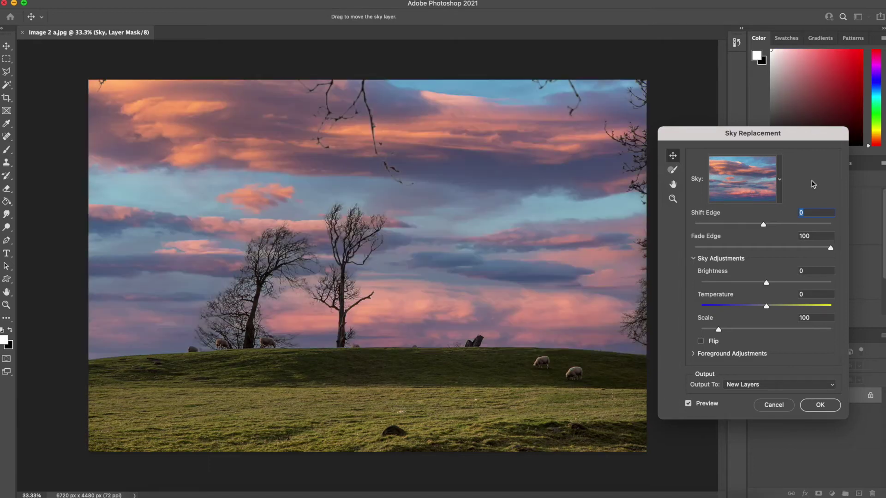
pyautogui.moveTo(764, 224); pyautogui.dragTo(726, 226)
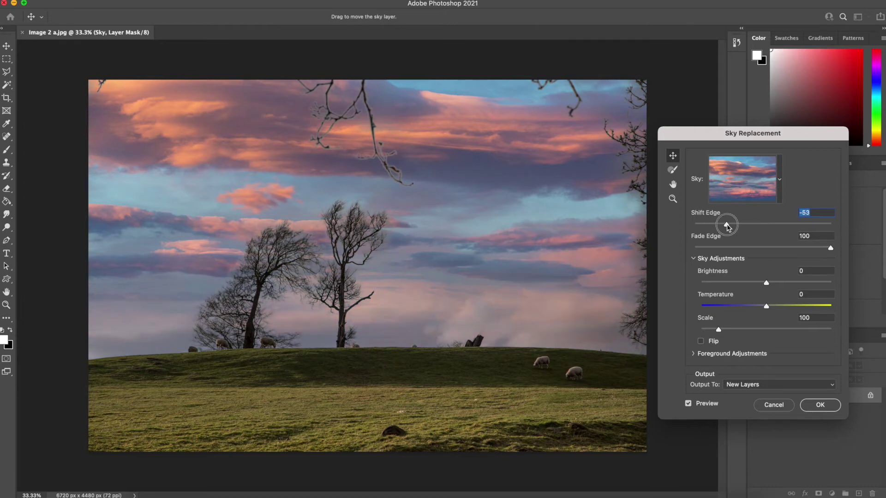
pyautogui.click(779, 283)
pyautogui.moveTo(780, 285); pyautogui.dragTo(771, 284)
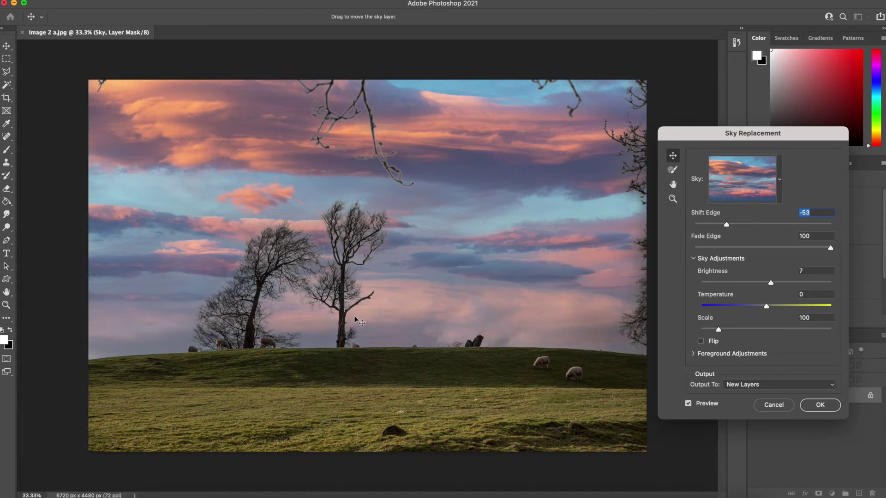
# - Replace the sunset sky with the second Blue Skies preset, the one with wispy clouds
pyautogui.click(780, 183)
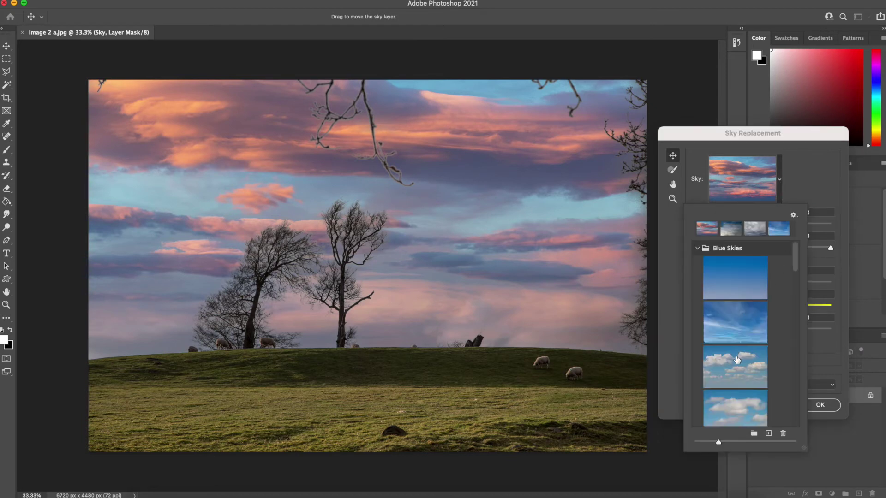
pyautogui.click(743, 332)
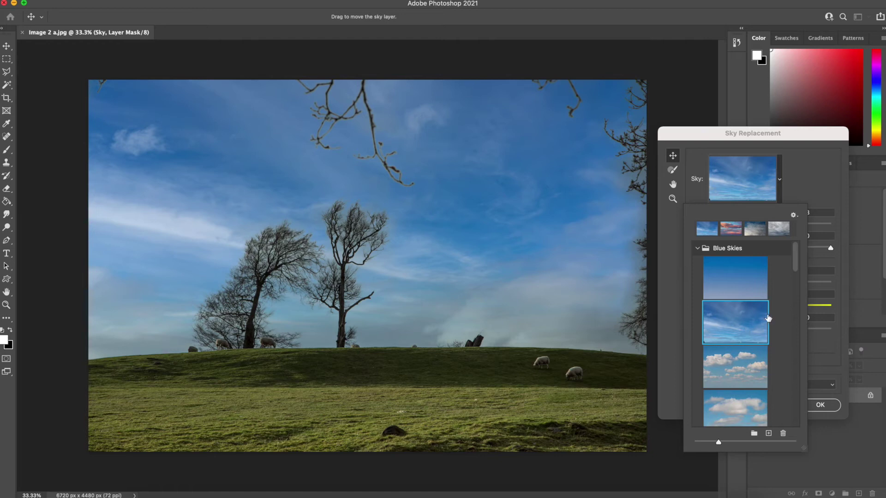
pyautogui.click(804, 183)
# - Refine the blue sky's edge with Shift Edge -59 and Fade Edge 84
pyautogui.moveTo(744, 226); pyautogui.dragTo(718, 227)
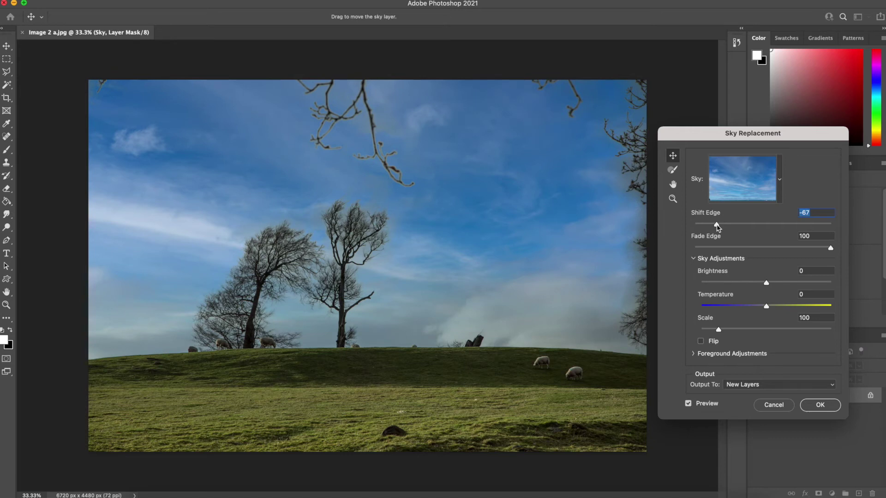
pyautogui.moveTo(717, 226); pyautogui.dragTo(723, 226)
pyautogui.click(796, 248)
pyautogui.click(740, 248)
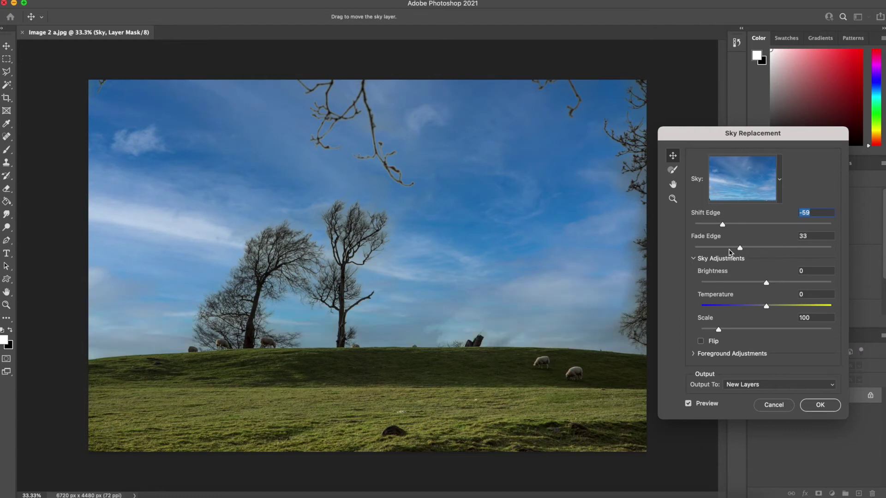
pyautogui.click(810, 249)
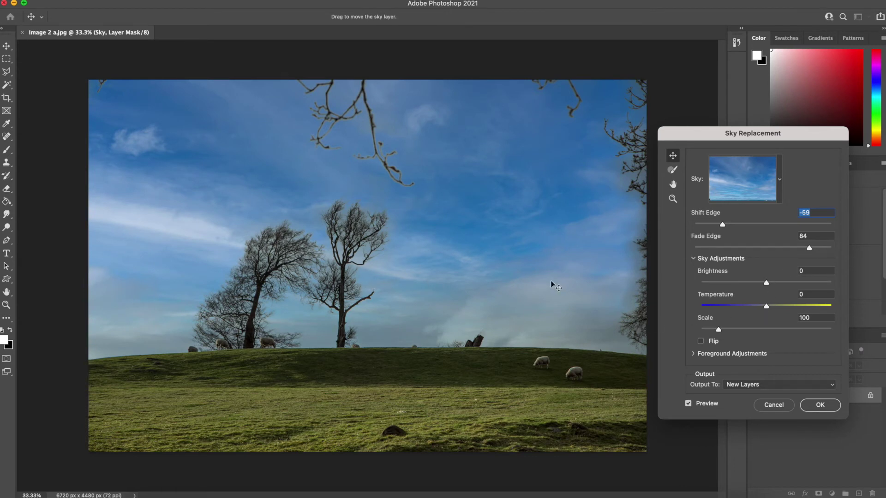
# - Warm the blue sky to Temperature 40 and set its Scale to 135
pyautogui.moveTo(767, 307); pyautogui.dragTo(793, 310)
pyautogui.moveTo(742, 330); pyautogui.dragTo(792, 332)
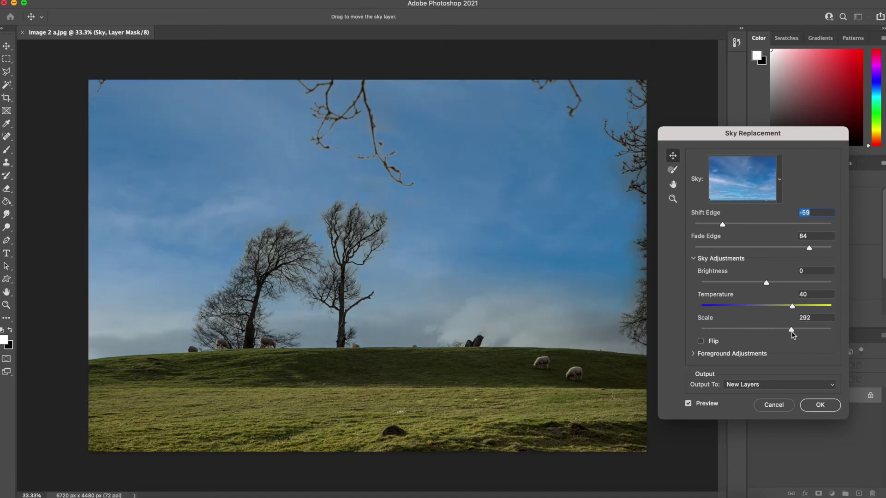
pyautogui.moveTo(792, 333); pyautogui.dragTo(734, 331)
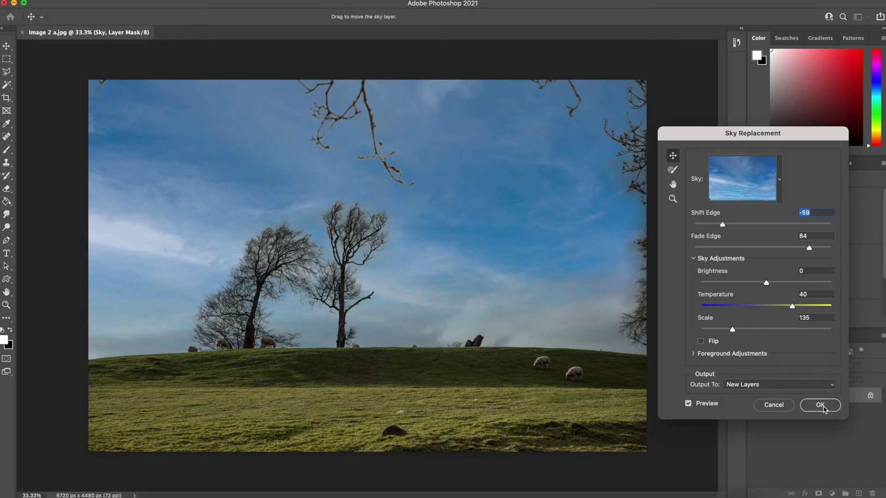
# - Try the blue sky flipped horizontally, turn the flip back off, and apply the replacement to new layers
pyautogui.click(702, 342)
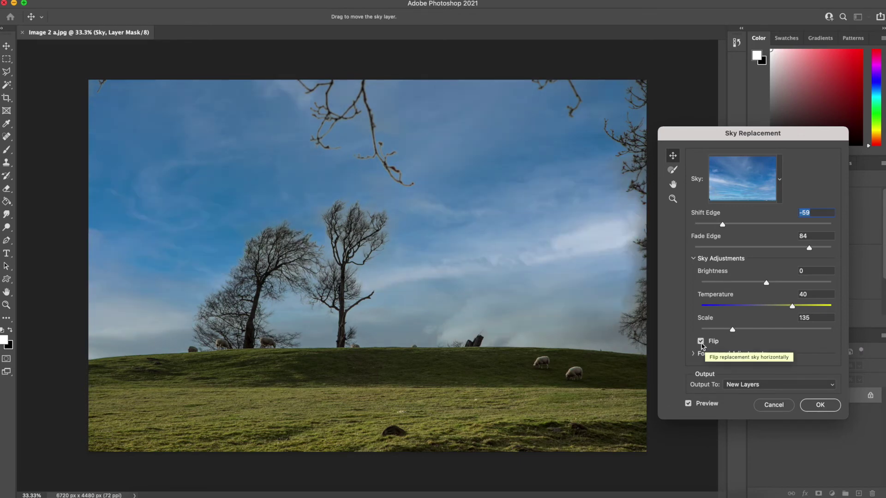
pyautogui.click(702, 344)
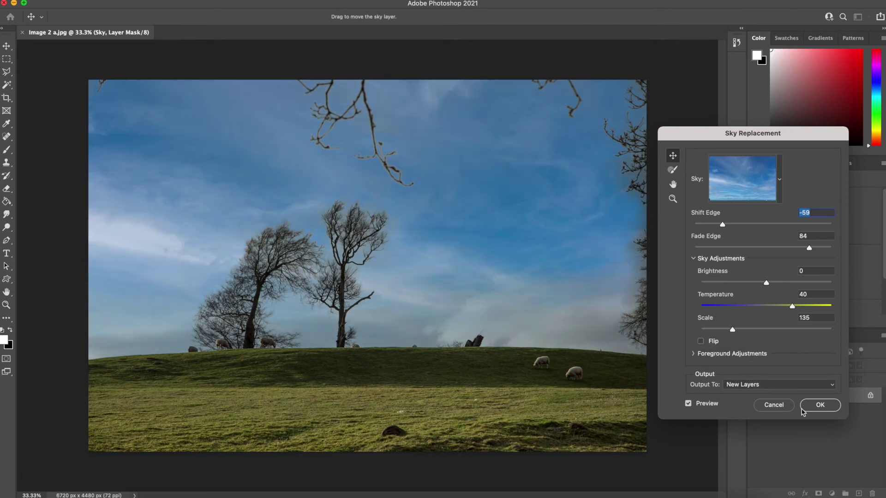
pyautogui.click(820, 406)
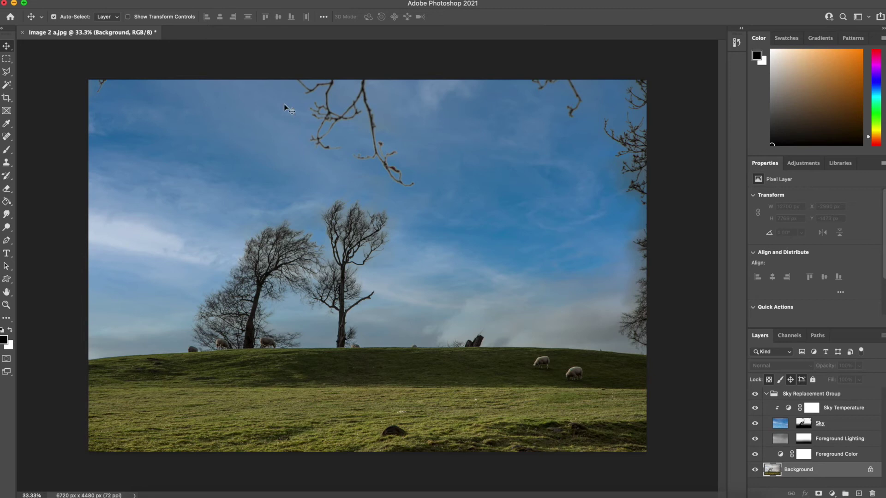
# - Close Image 2 a.jpg without saving and open Image 3 a.jpg from the Sample Photos folder
pyautogui.click(22, 33)
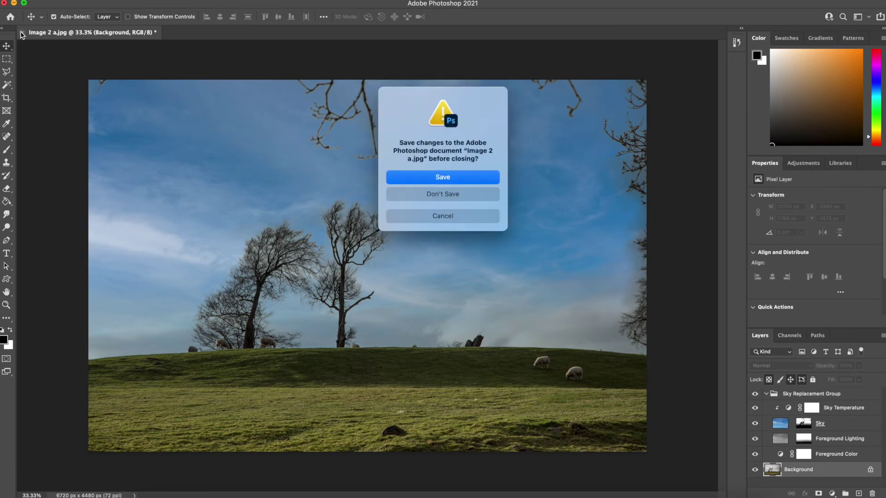
pyautogui.click(444, 197)
pyautogui.click(37, 246)
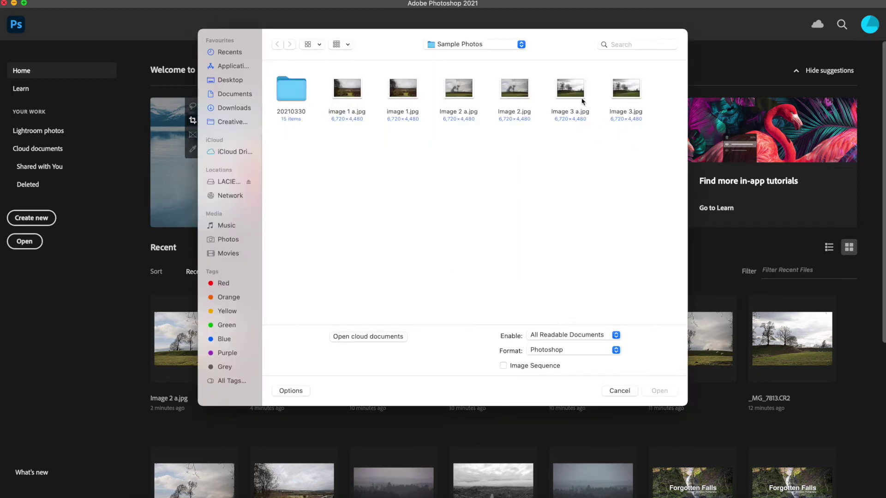
pyautogui.click(574, 99)
pyautogui.click(659, 392)
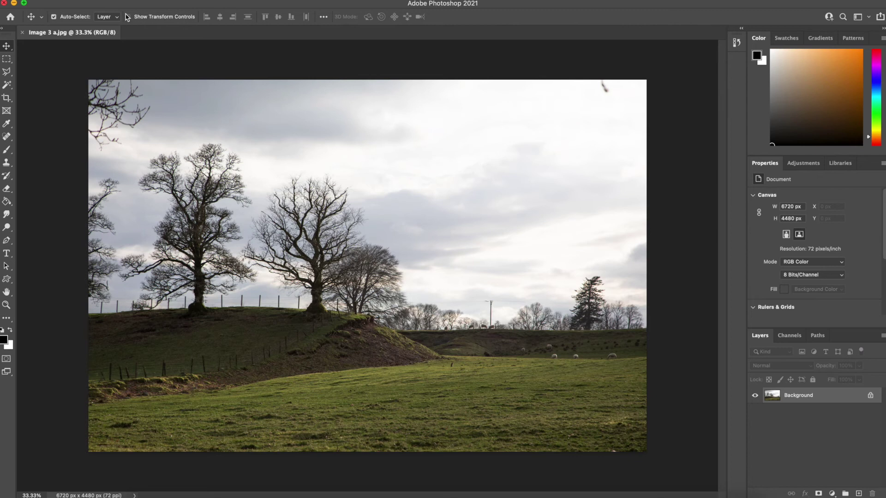
# - Start Sky Replacement on the tree-covered hill photo and choose the recently used sky with small rippled clouds
pyautogui.click(116, 0)
pyautogui.moveTo(93, 0)
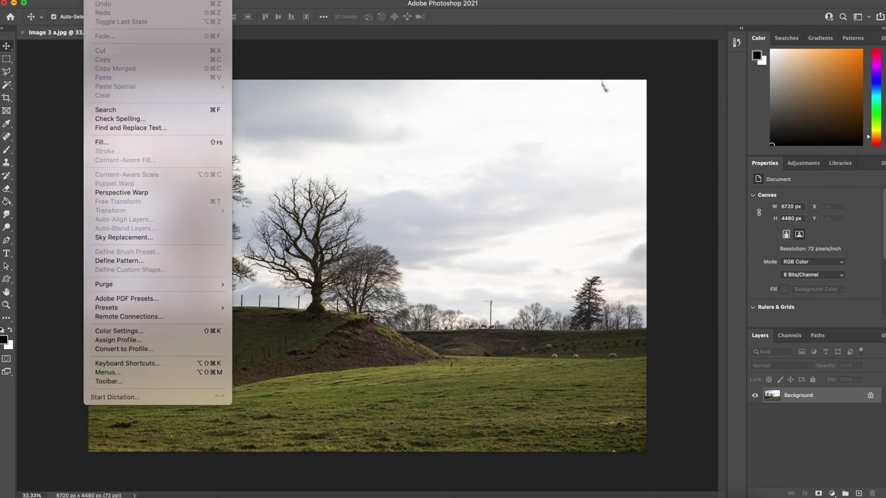
pyautogui.click(125, 237)
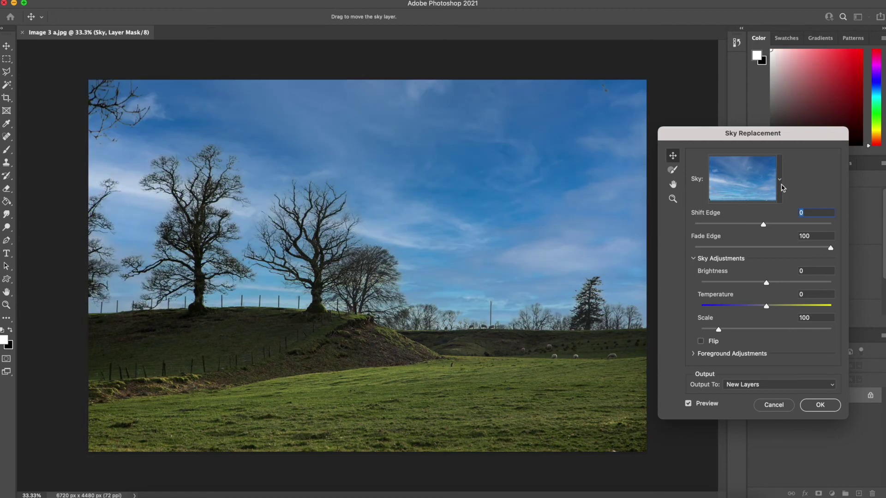
pyautogui.click(781, 181)
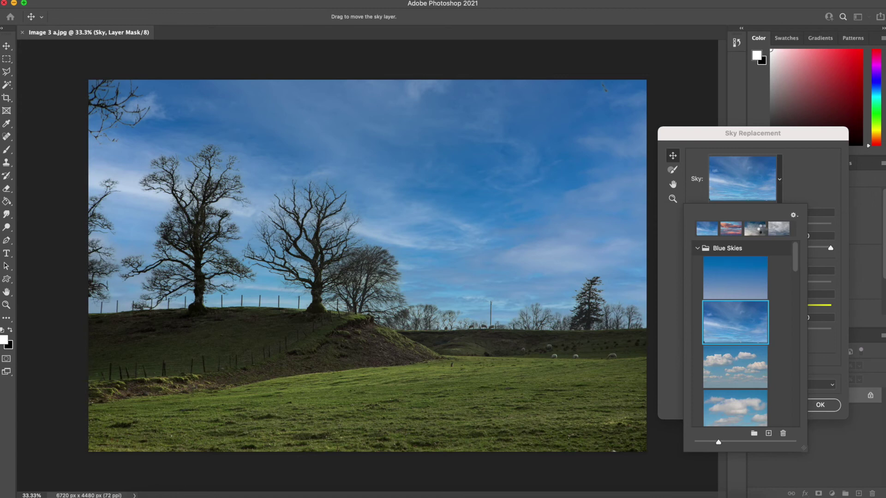
pyautogui.click(763, 231)
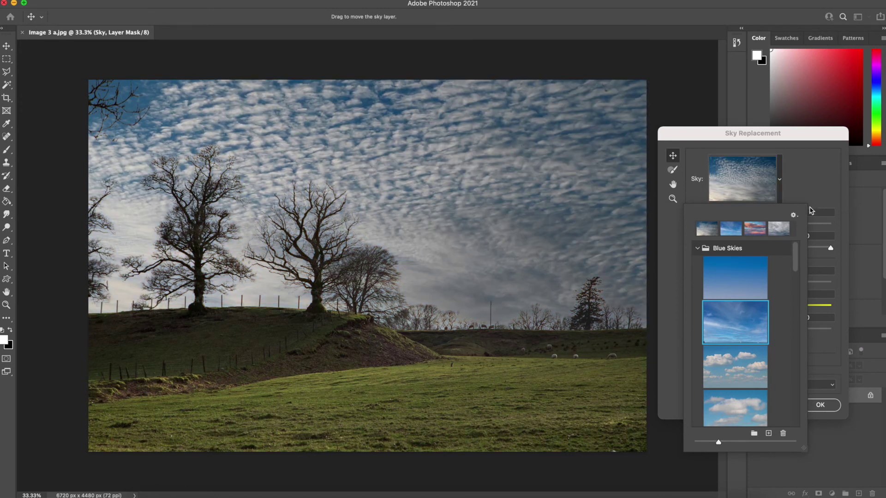
# - Set the rippled-cloud sky's Shift Edge to -70 and warm its Temperature to 24
pyautogui.click(813, 141)
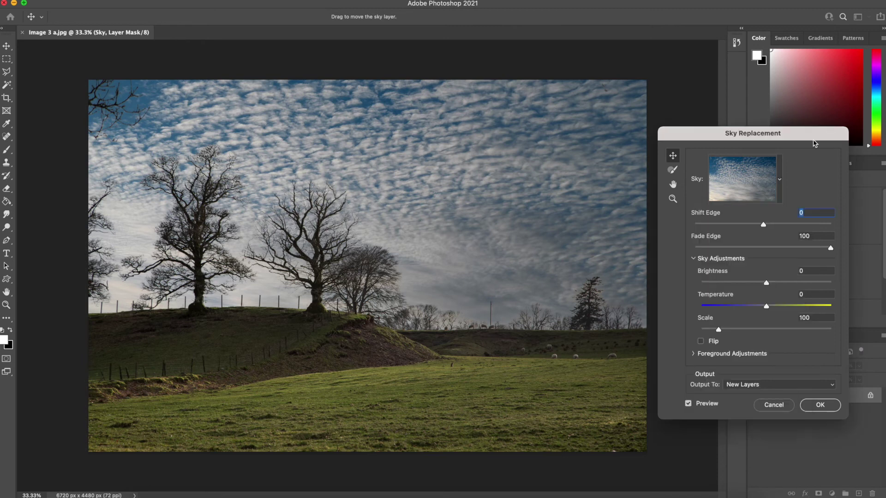
pyautogui.click(728, 225)
pyautogui.moveTo(728, 226)
pyautogui.mouseDown()
pyautogui.moveTo(739, 227)
pyautogui.moveTo(717, 227)
pyautogui.mouseUp()
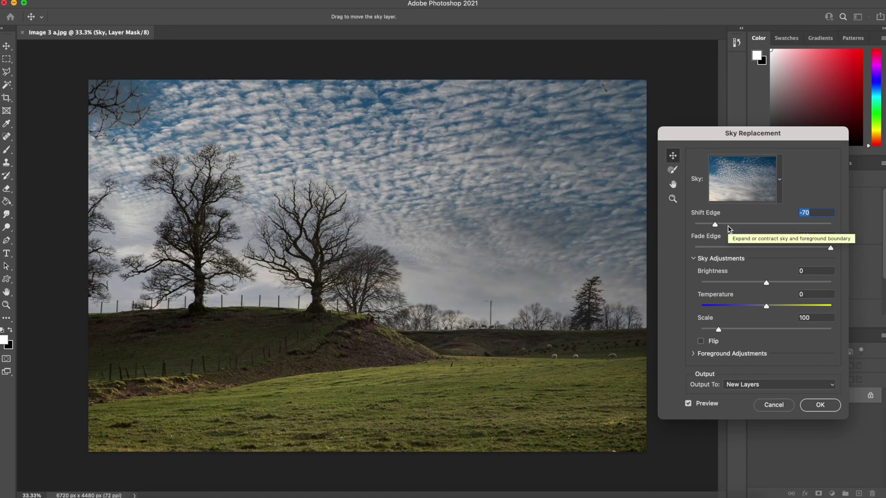
pyautogui.click(782, 307)
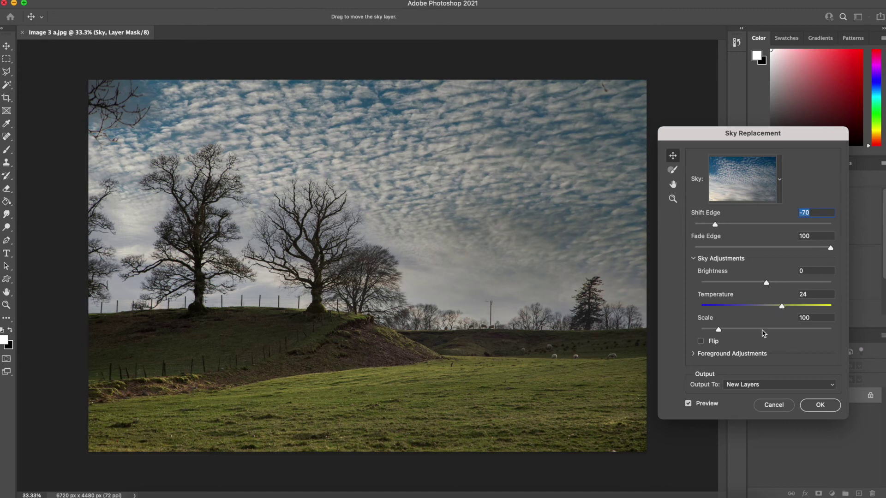
# - Try the rippled-cloud sky flipped horizontally, turn the flip back off, and output the replacement to new layers
pyautogui.click(701, 342)
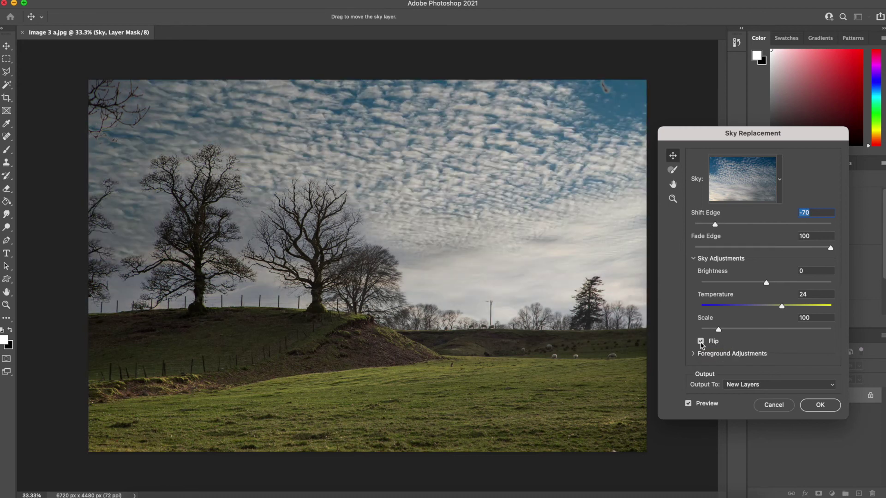
pyautogui.click(701, 342)
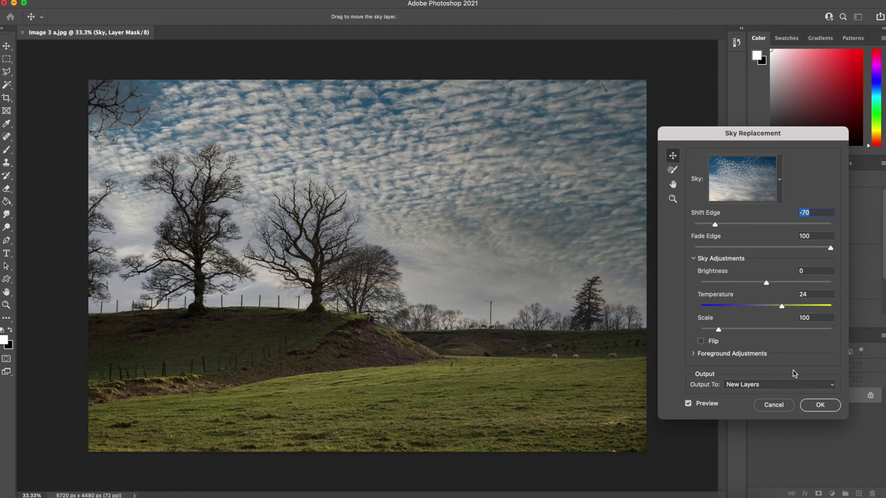
pyautogui.click(824, 408)
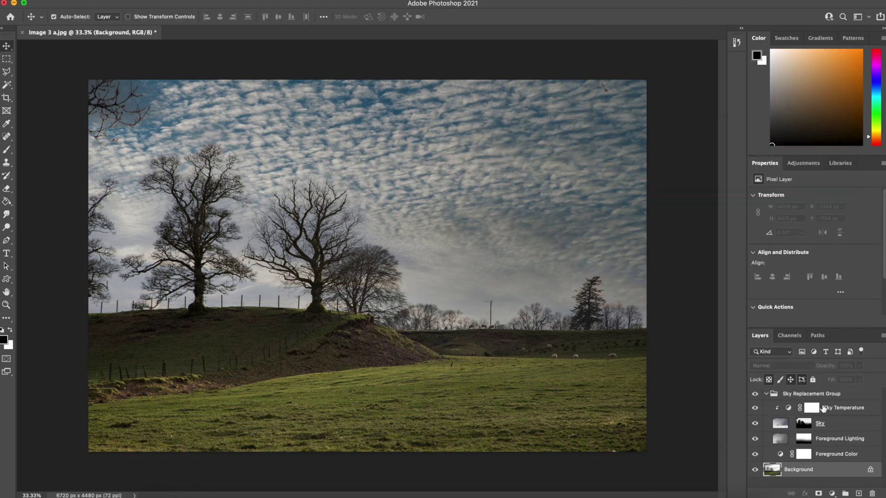